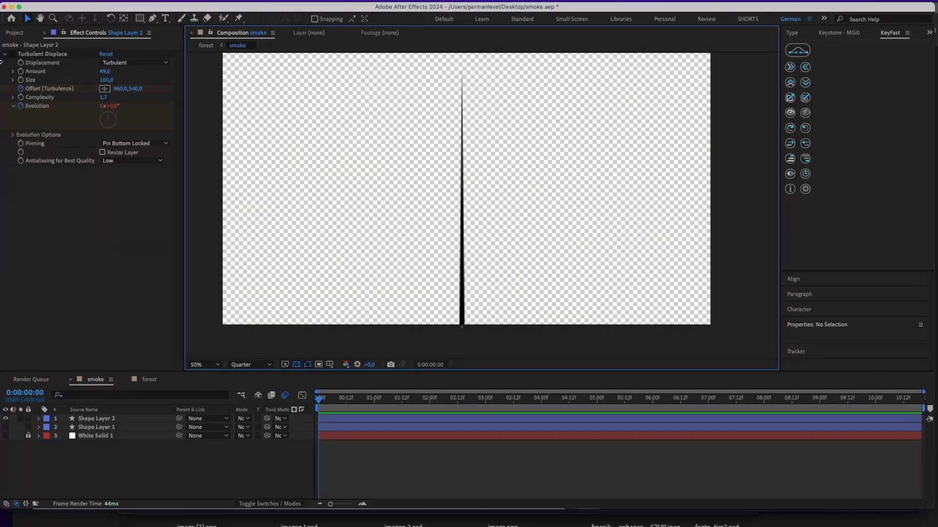
Step: Re-enable Turbulent Displace on Shape Layer 2 and preview the wavy smoke animation
left_click(11, 55)
left_click_drag(360, 399, 583, 399)
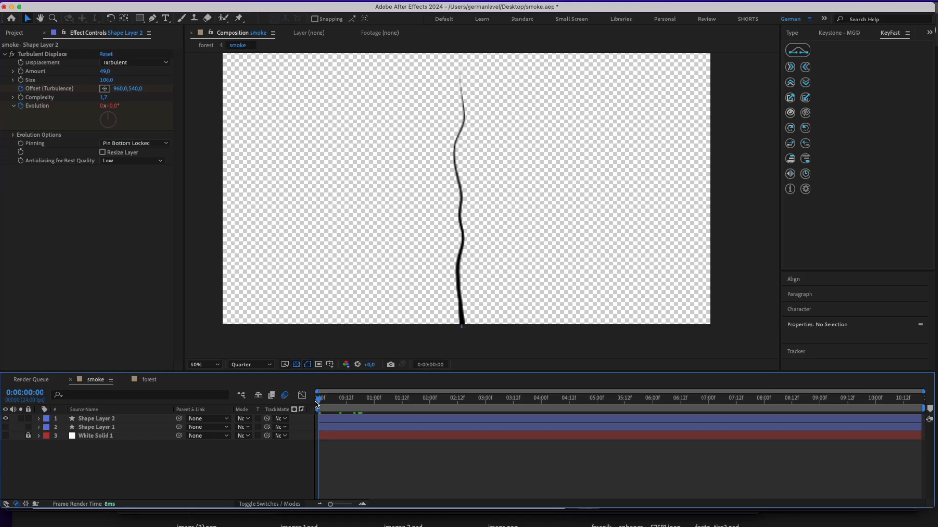
key("space")
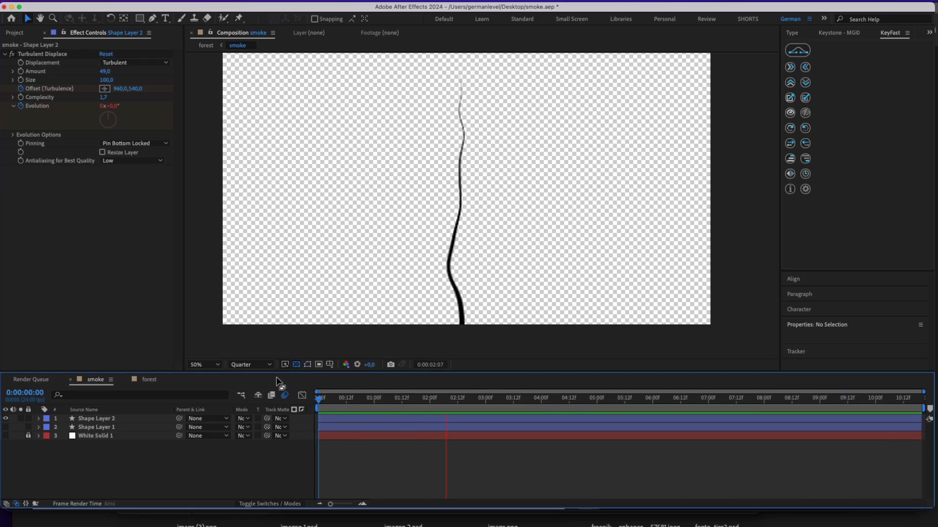
key("space")
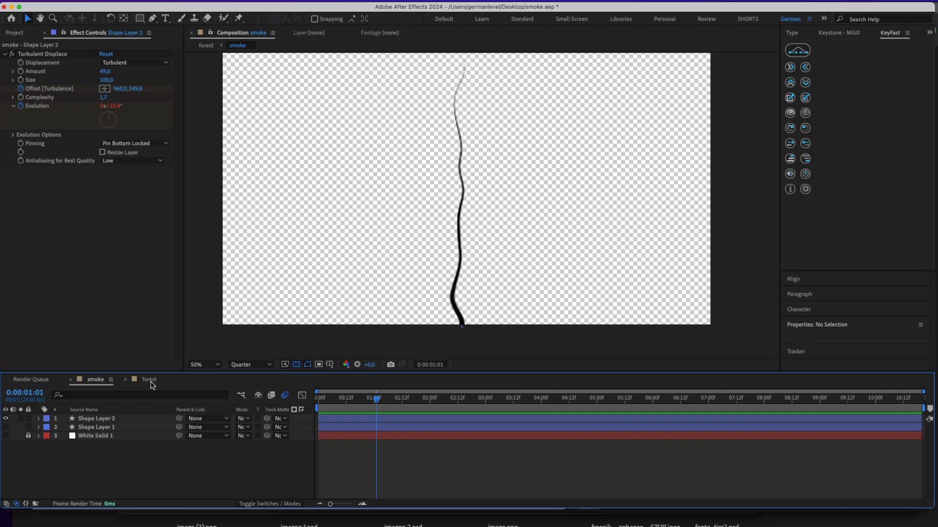
Step: Check the forest comp, return to smoke and hide the existing shape layers
left_click(150, 380)
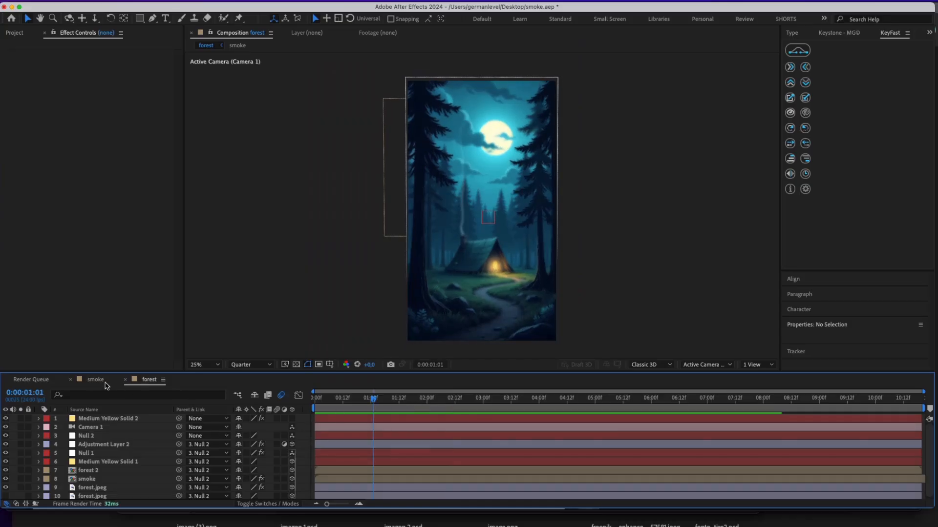
left_click(96, 380)
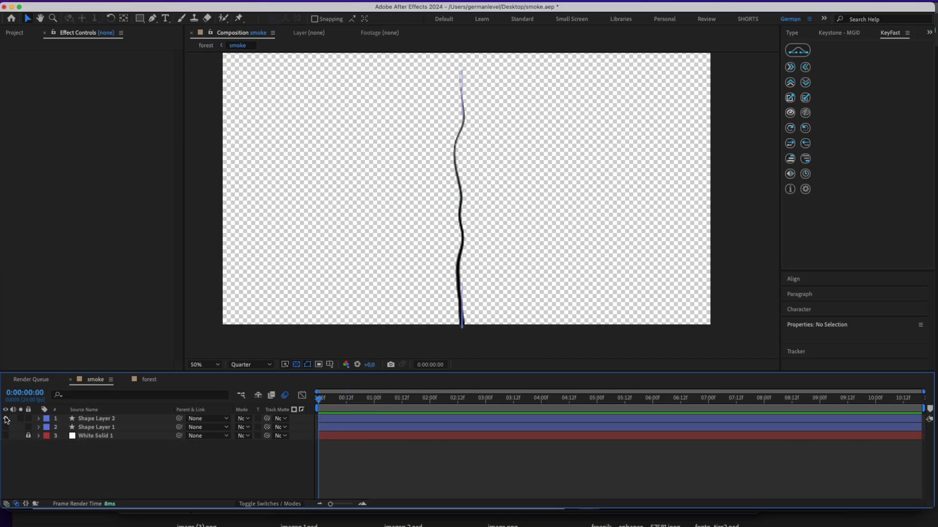
left_click_drag(6, 418, 6, 428)
left_click(186, 40)
Step: Draw a straight vertical line up the comp centre with the Pen tool as Shape Layer 3
left_click(153, 18)
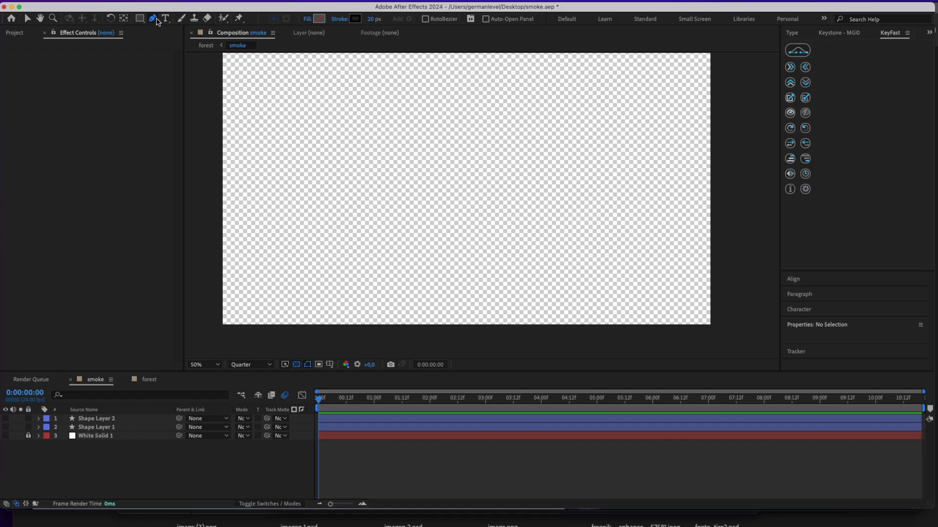
left_click(473, 339)
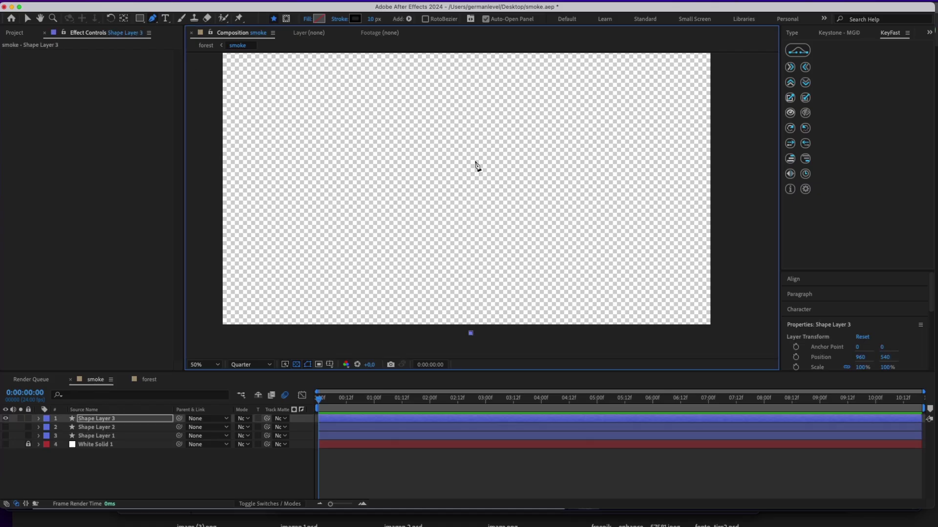
left_click(464, 64, "shift")
key("v")
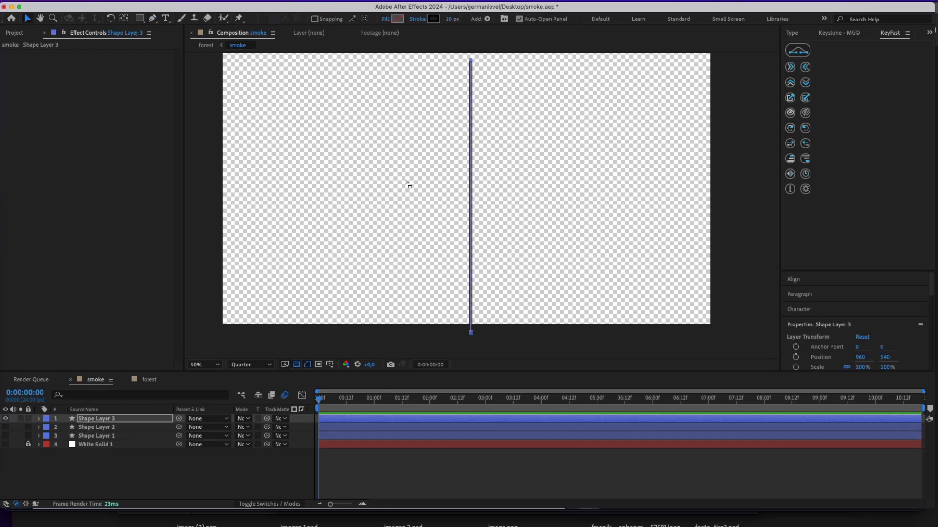
left_click(44, 419)
Step: Reveal Shape 1 > Stroke 1 > Taper and begin raising the taper Start Length
left_click(49, 428)
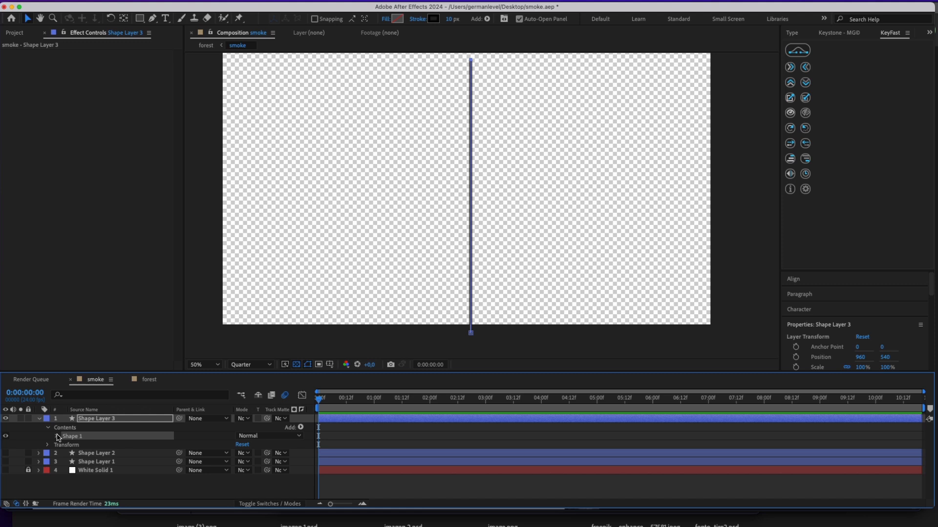
left_click(65, 445)
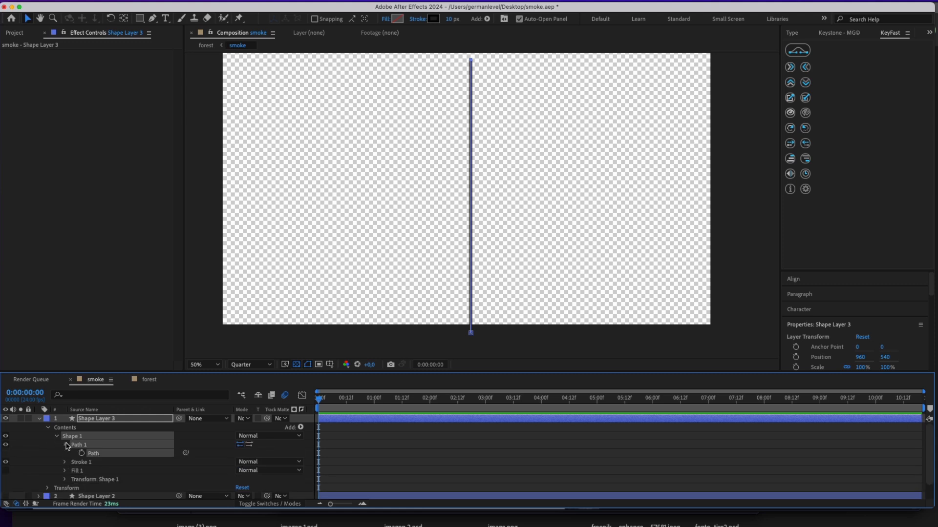
left_click(65, 462)
scroll(146, 458, "down", 1)
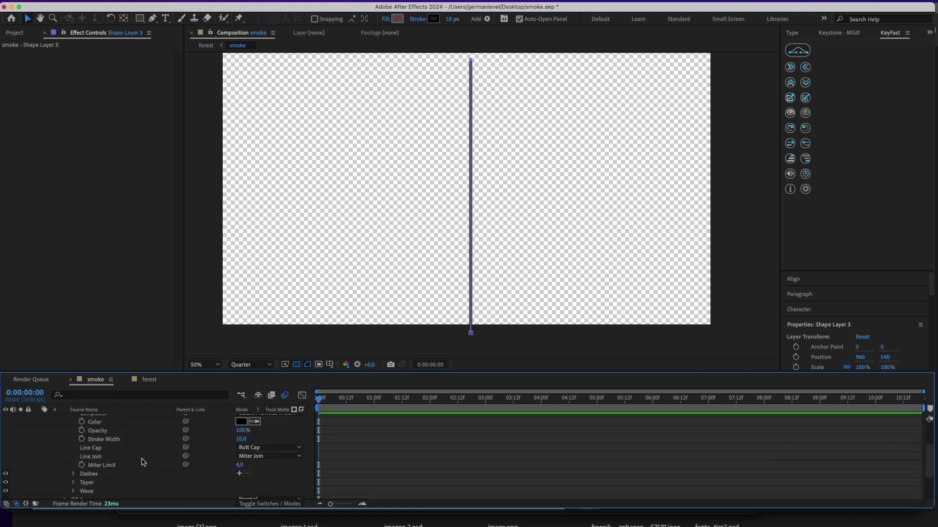
left_click(74, 483)
left_click_drag(239, 452, 277, 452)
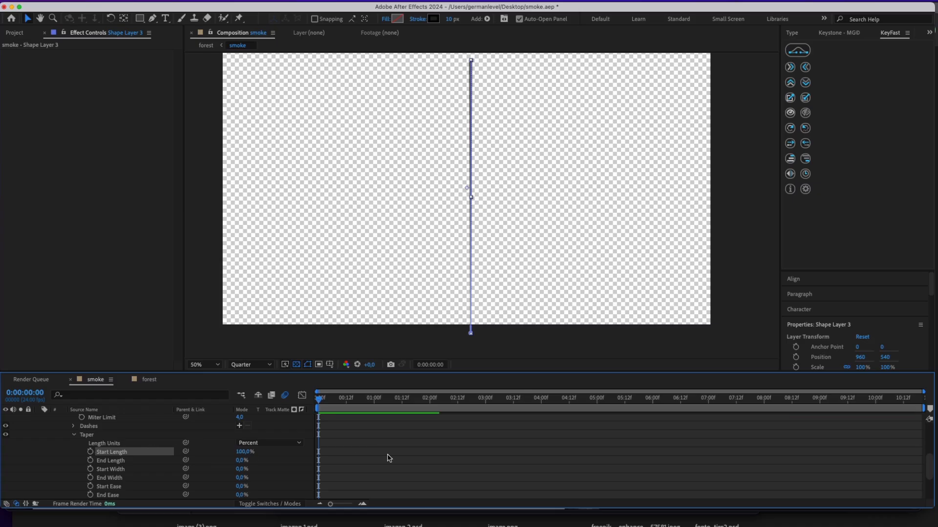
Step: Set taper Start Length 0% and End Length ~98%, then thicken the stroke width
left_click(419, 344)
left_click(470, 112)
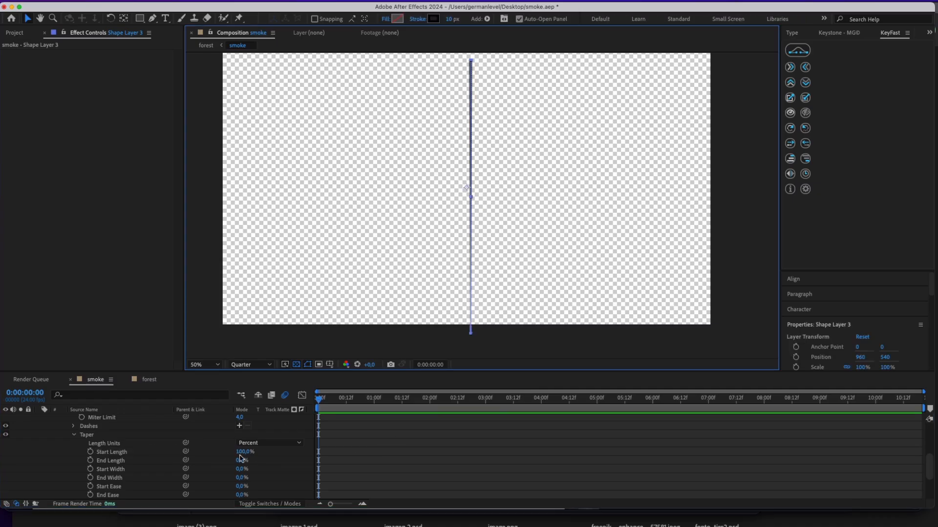
left_click_drag(244, 451, 95, 453)
left_click_drag(656, 387, 732, 387)
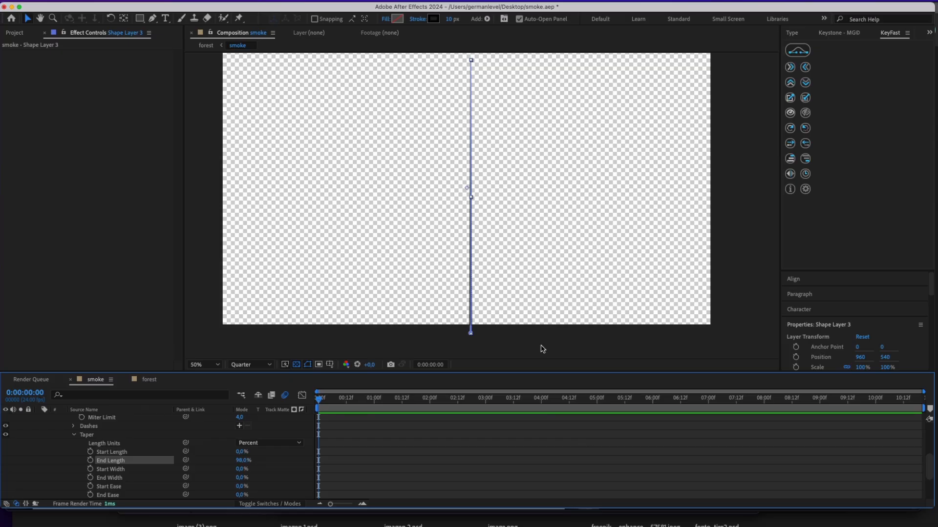
left_click(472, 274)
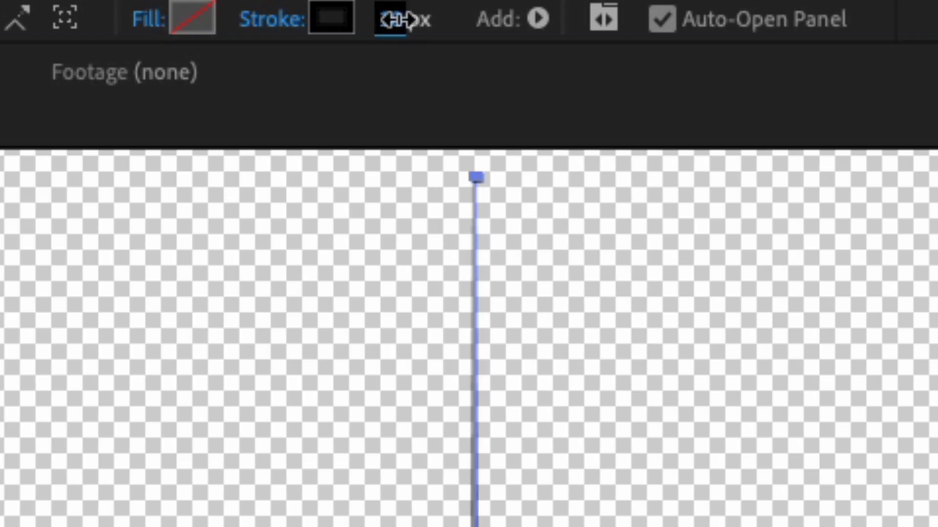
left_click_drag(448, 18, 480, 23)
Step: Apply Turbulent Displace (Amount 73, Size 144, Pin Bottom) and keyframe its turbulence Offset
key("ctrl+space")
type("tu")
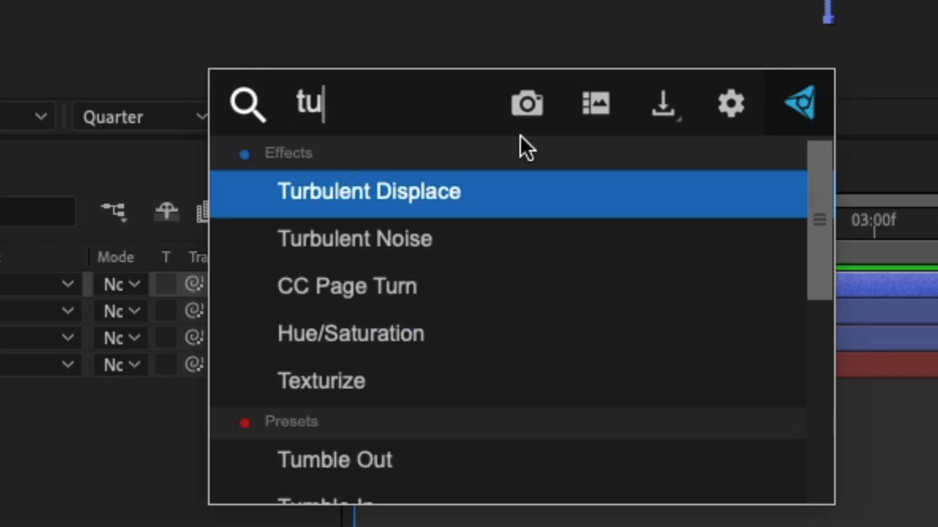
type("rbu")
key("Return")
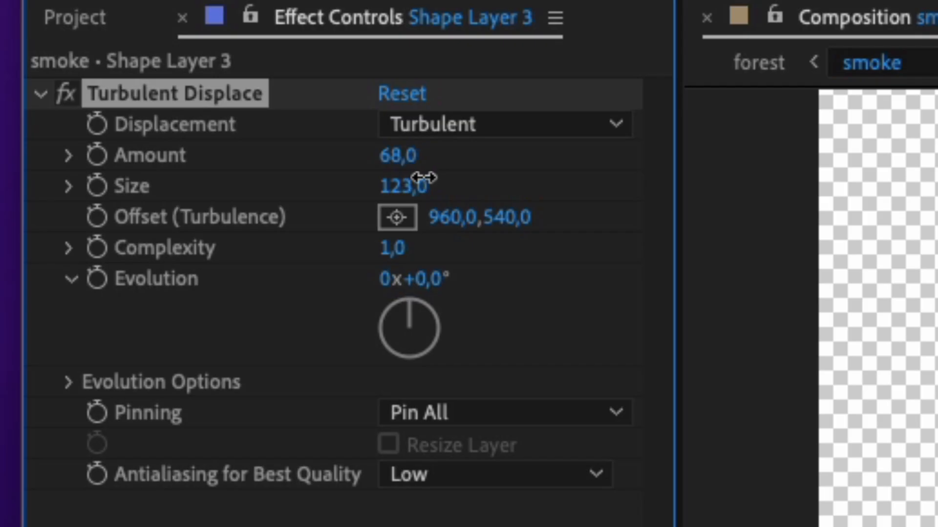
left_click_drag(447, 166, 263, 252)
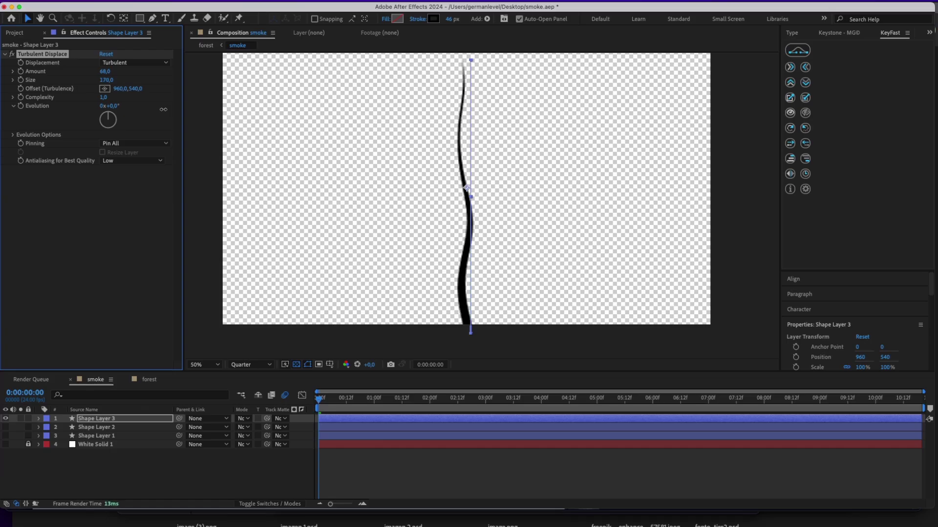
left_click_drag(110, 80, 158, 96)
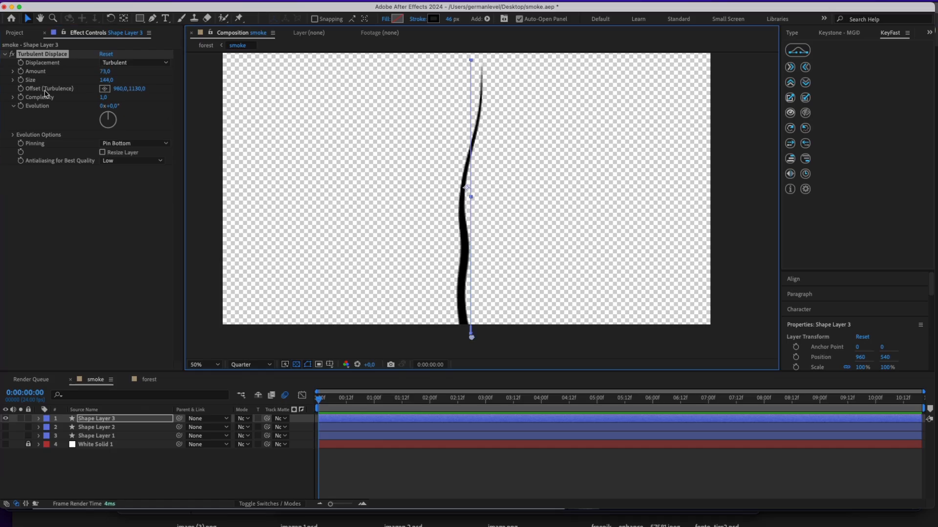
left_click(21, 89)
key("u")
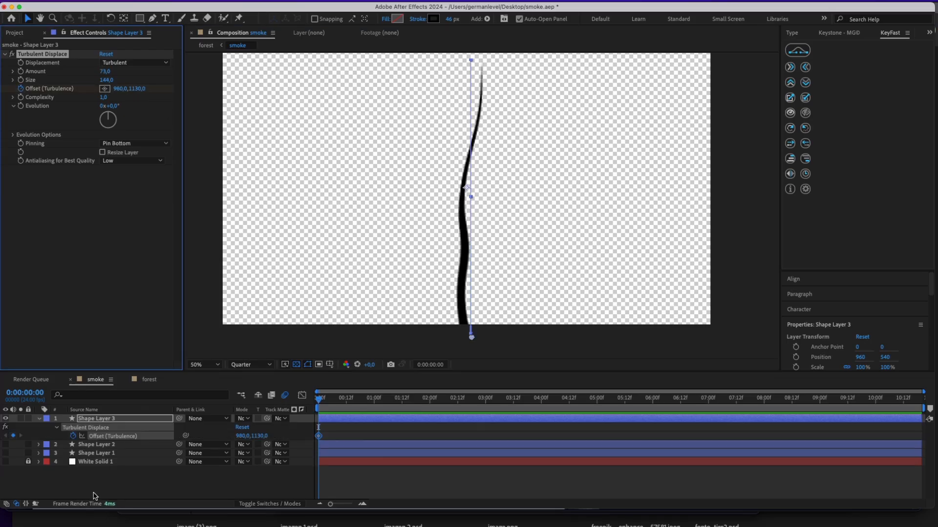
Step: Add a later keyframe with the turbulence Offset moved upward, preview the rising wisp, then hide the layer
left_click(346, 400)
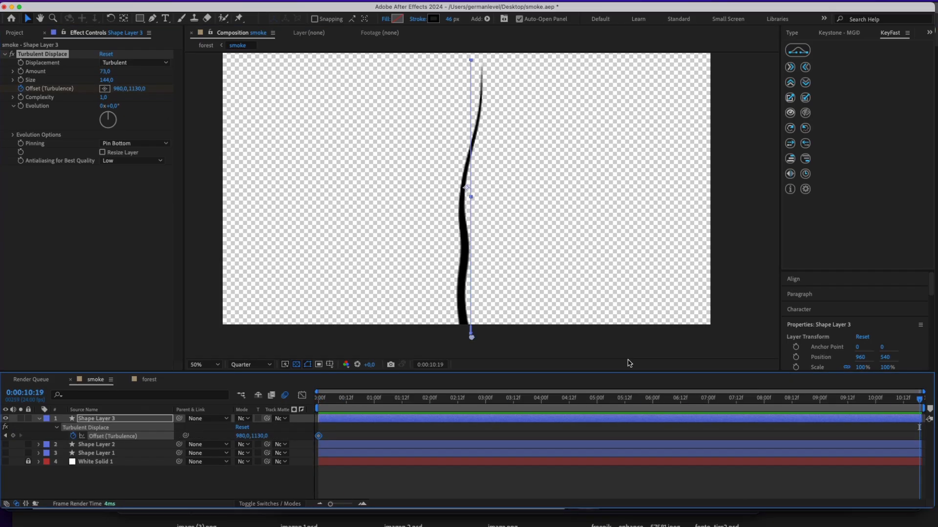
left_click_drag(471, 337, 471, 57)
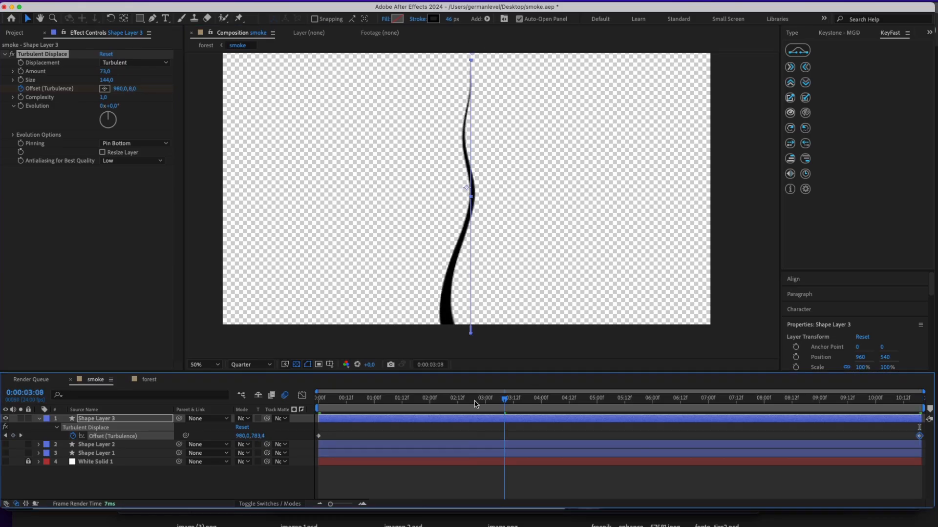
key("space")
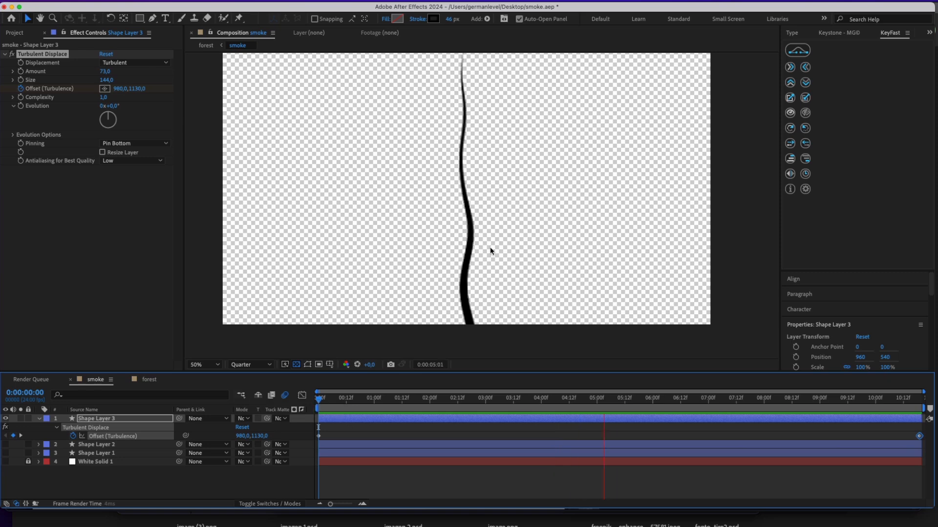
key("space")
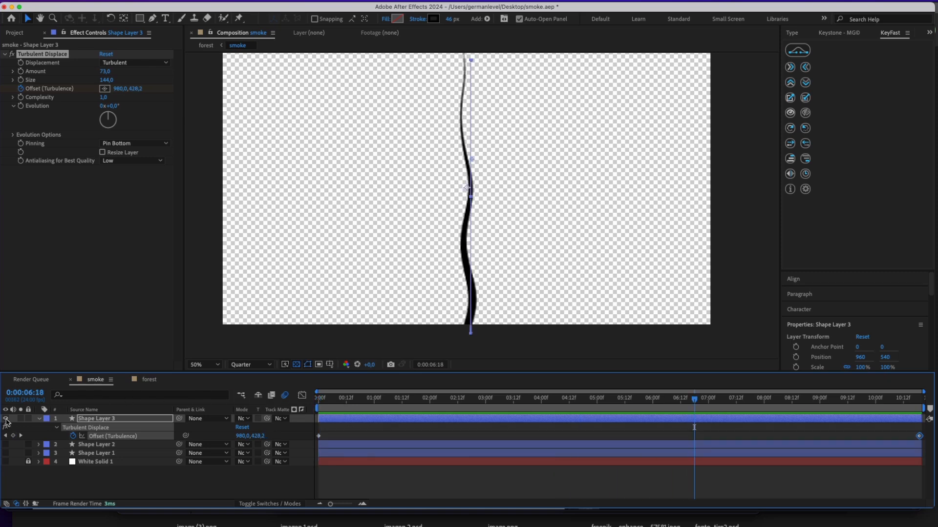
left_click(6, 420)
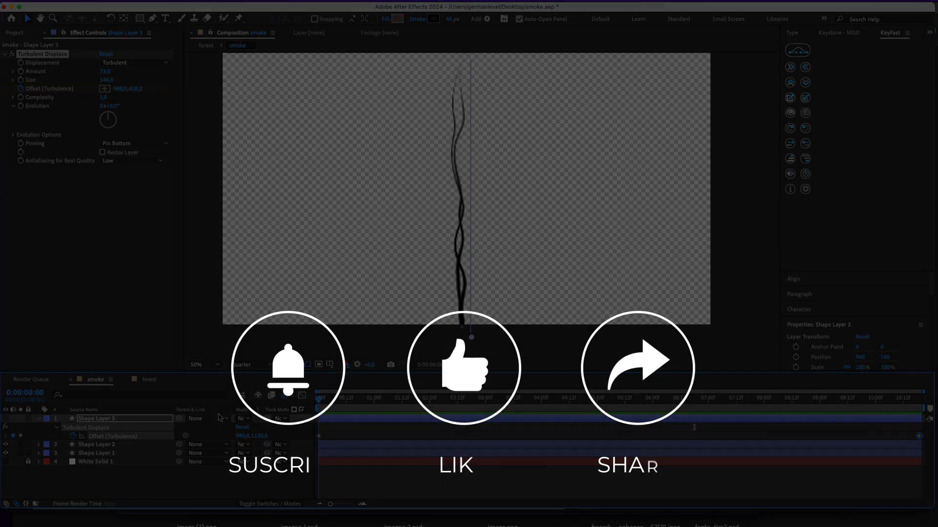